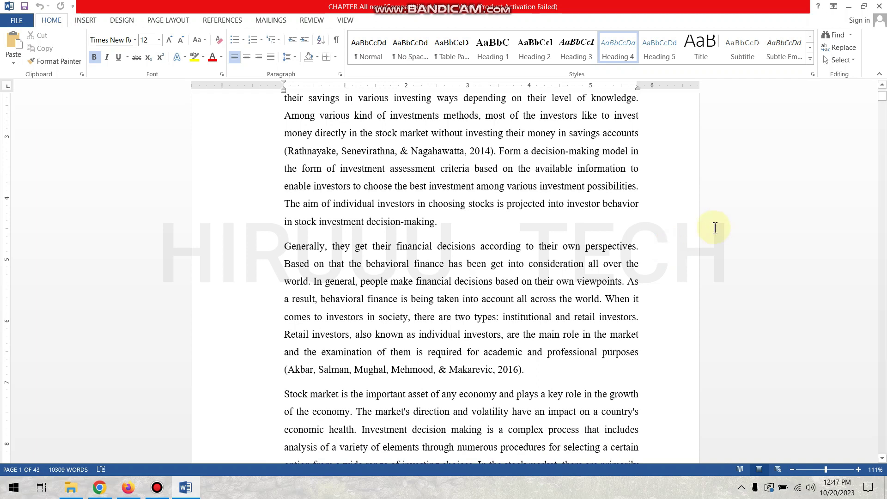
- Zoom in on the chapter and select the passage beginning 'The target population'
scroll(761, 307, "down", 1)
scroll(733, 317, "down", 2)
scroll(670, 352, "down", 2)
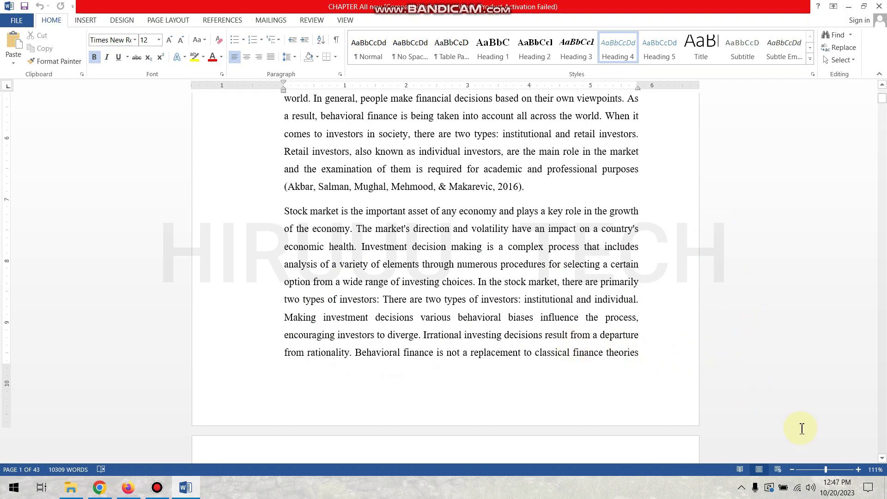
left_click_drag(799, 470, 795, 472)
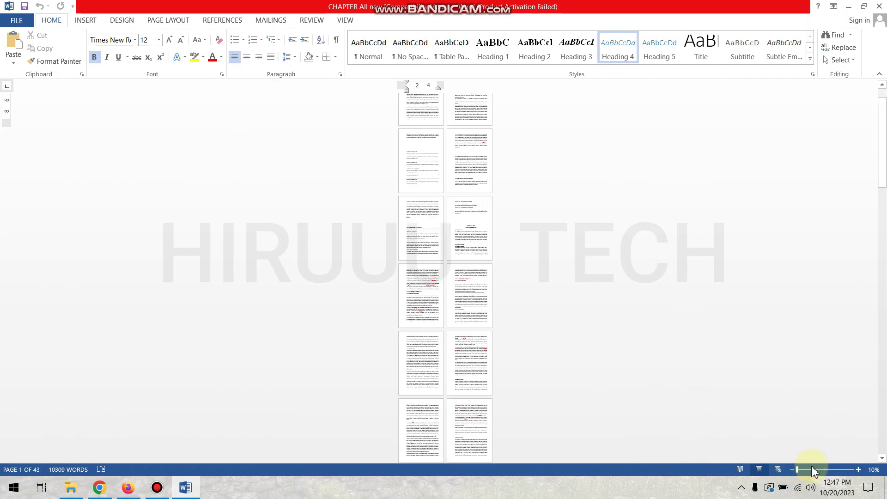
left_click_drag(804, 473, 812, 469)
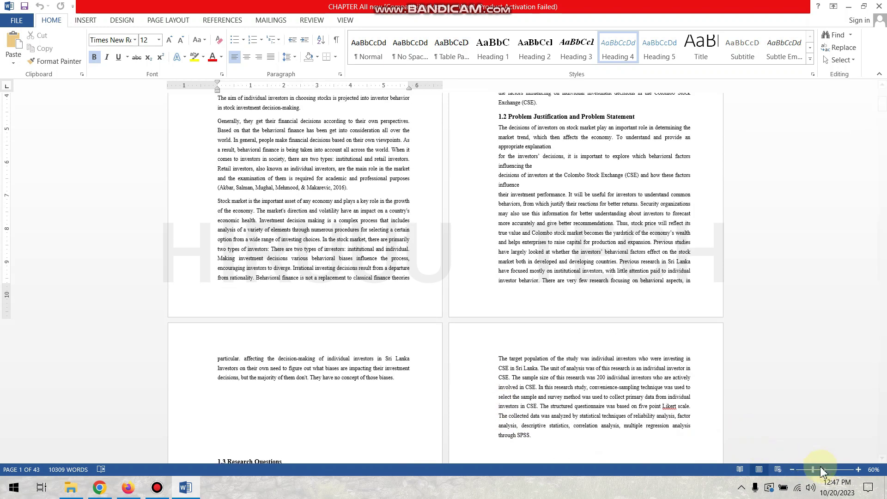
left_click(861, 469)
left_click(860, 470)
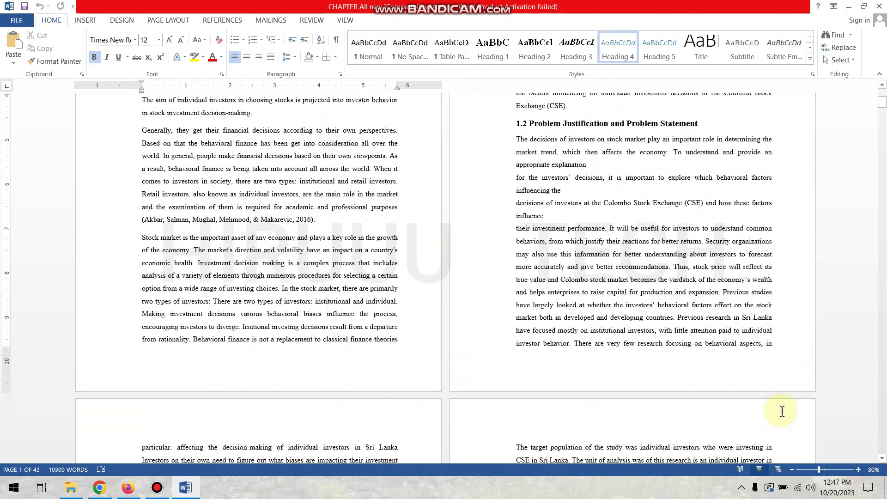
scroll(693, 337, "down", 10)
scroll(596, 268, "down", 5)
scroll(603, 268, "down", 2)
scroll(629, 264, "down", 5)
scroll(629, 264, "up", 4)
scroll(629, 268, "up", 4)
scroll(628, 268, "up", 2)
scroll(531, 194, "up", 1)
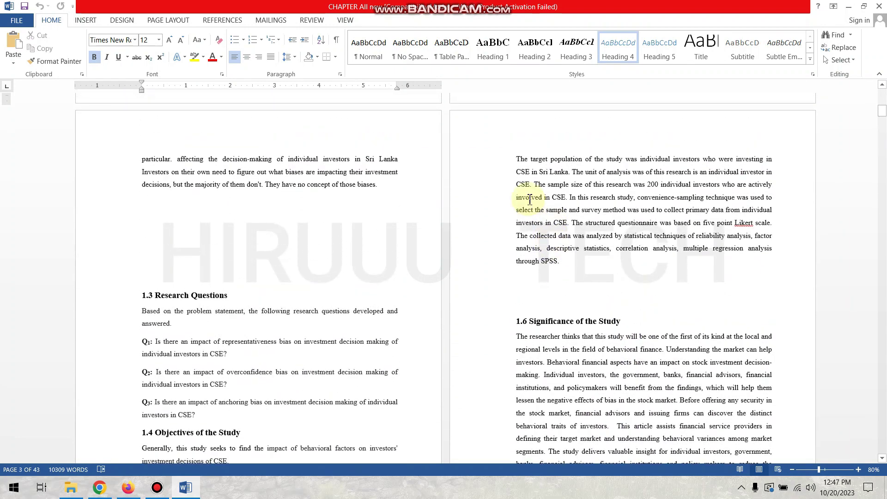
left_click_drag(517, 155, 670, 464)
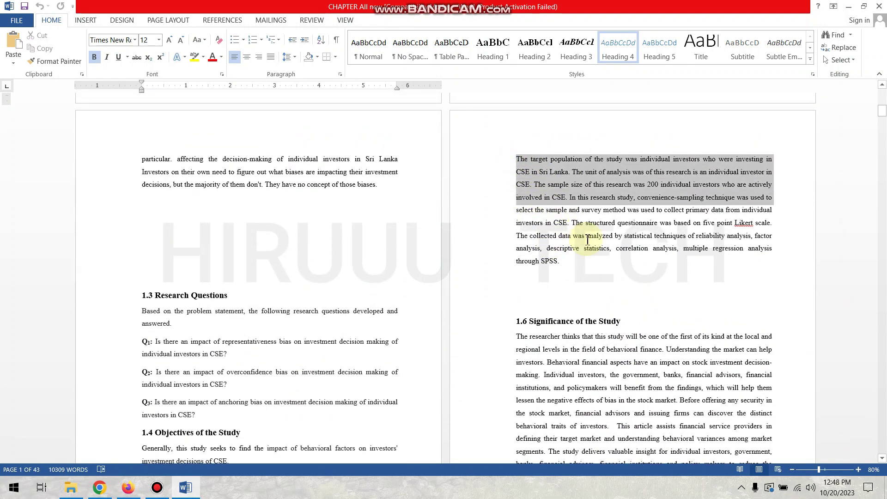
- Switch the whole document to Landscape, then revert every page to Portrait
left_click(168, 20)
left_click(58, 60)
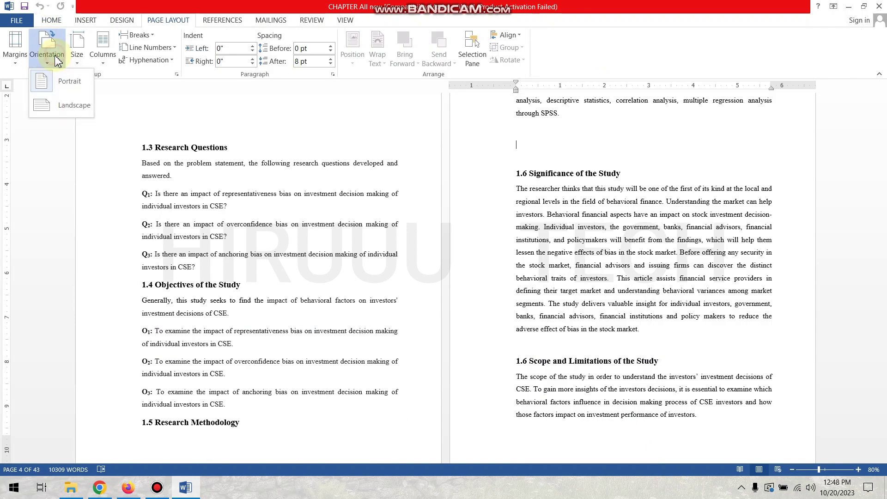
left_click(70, 110)
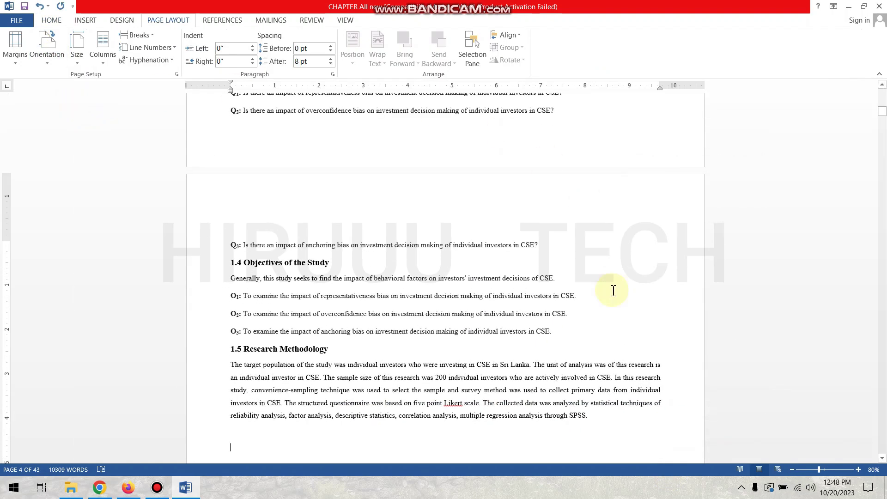
left_click(62, 67)
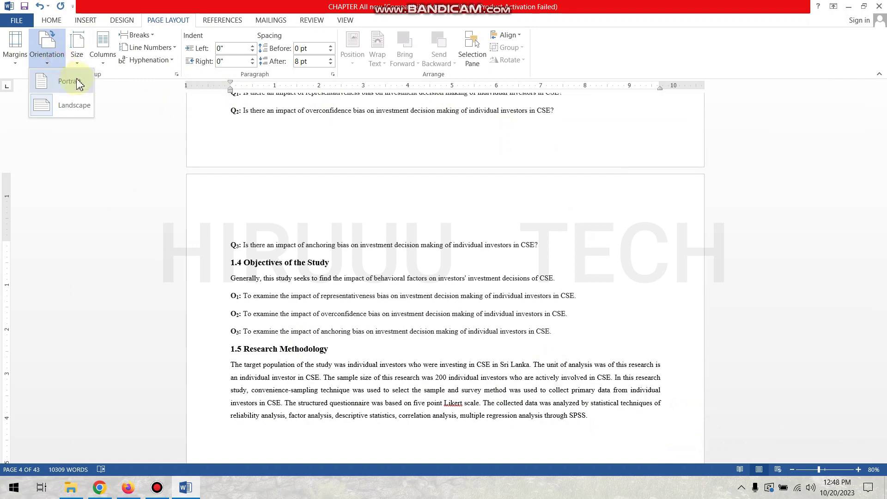
left_click(81, 87)
- Select the 1.6 Significance through Scope and Limitations text, leaving orientation unchanged
mouse_move(518, 95)
left_mouse_down()
mouse_move(642, 474)
mouse_move(714, 354)
mouse_move(715, 389)
left_mouse_up()
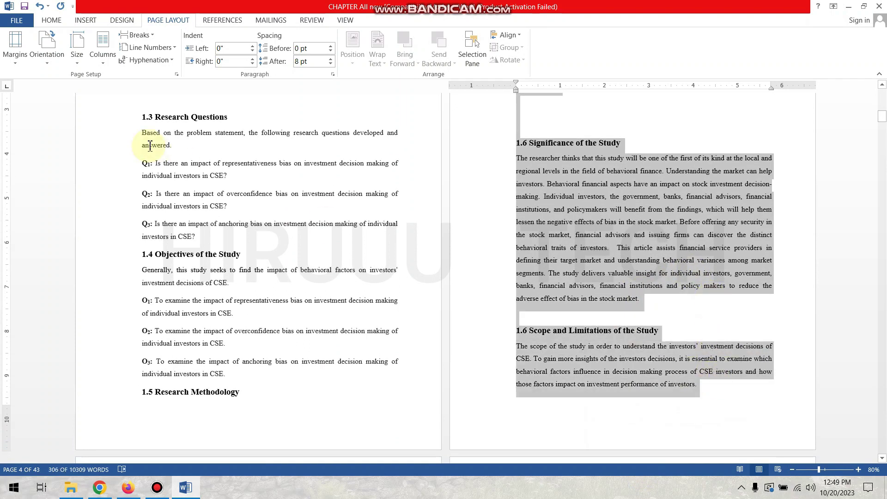
left_click(58, 65)
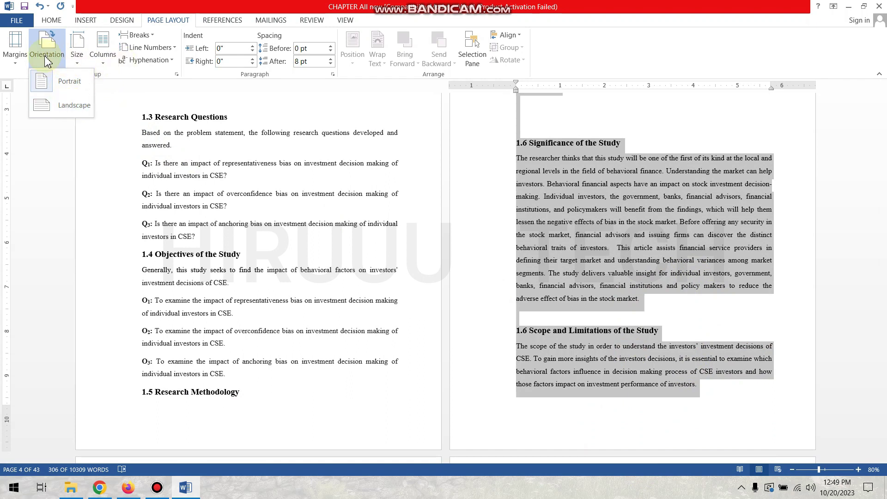
left_click(47, 60)
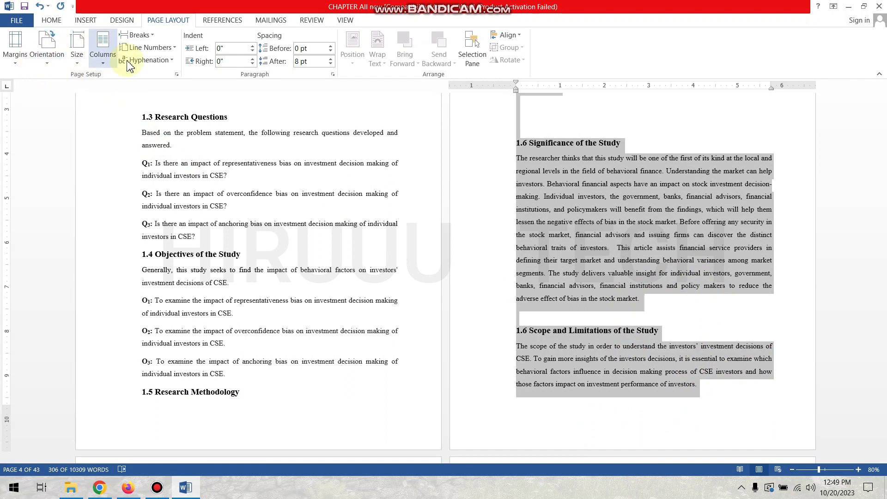
- In Page Setup, set Landscape with Apply to: Selected text, then zoom out to view several pages
left_click(176, 75)
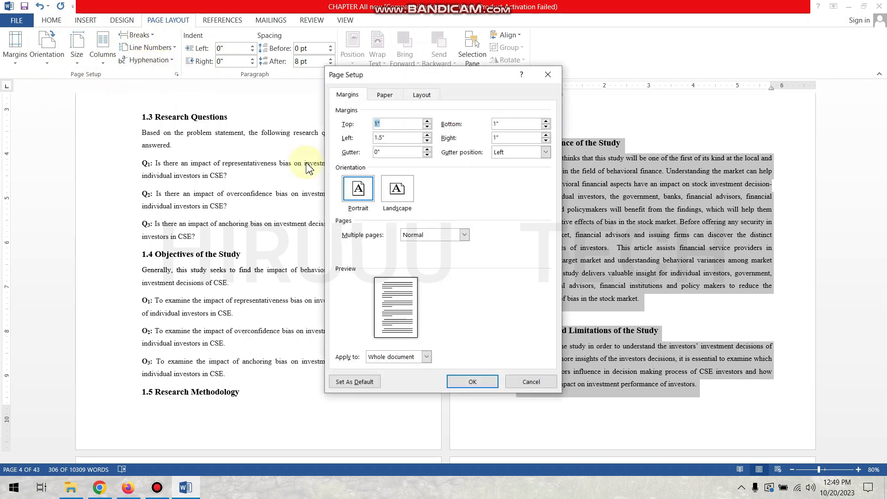
left_click(398, 188)
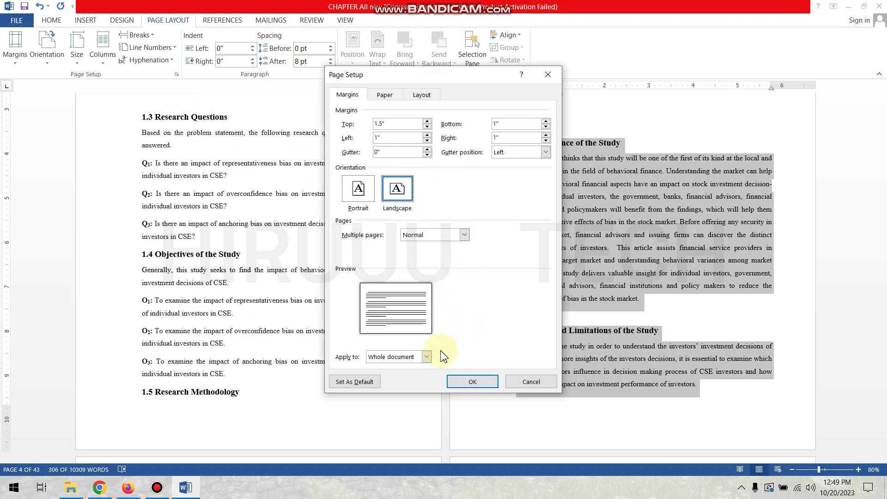
left_click(426, 358)
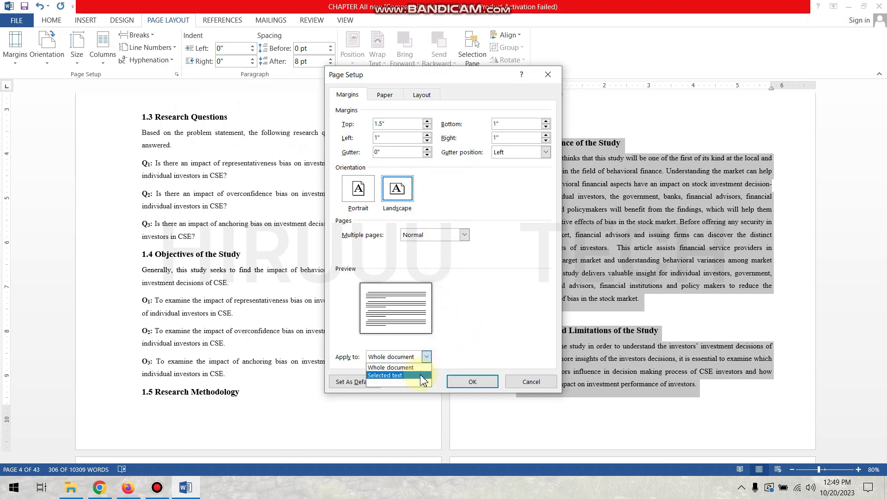
left_click(421, 376)
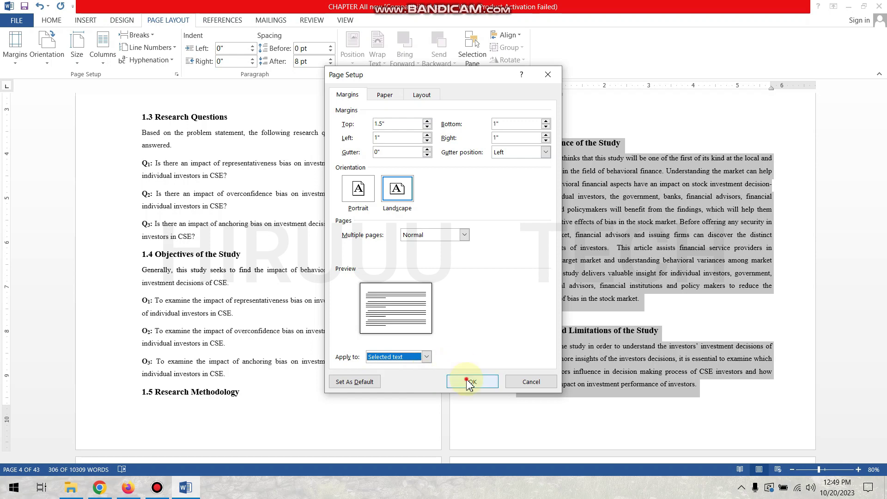
left_click(469, 381)
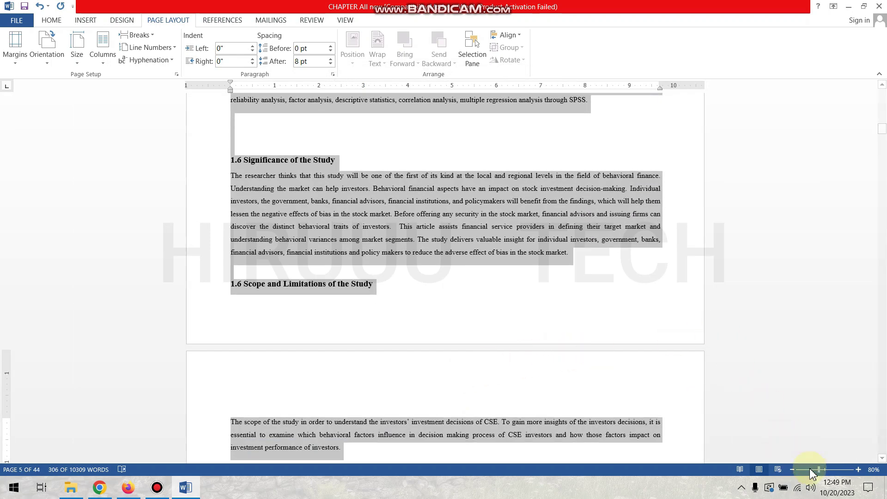
left_click(811, 469)
left_click(806, 469)
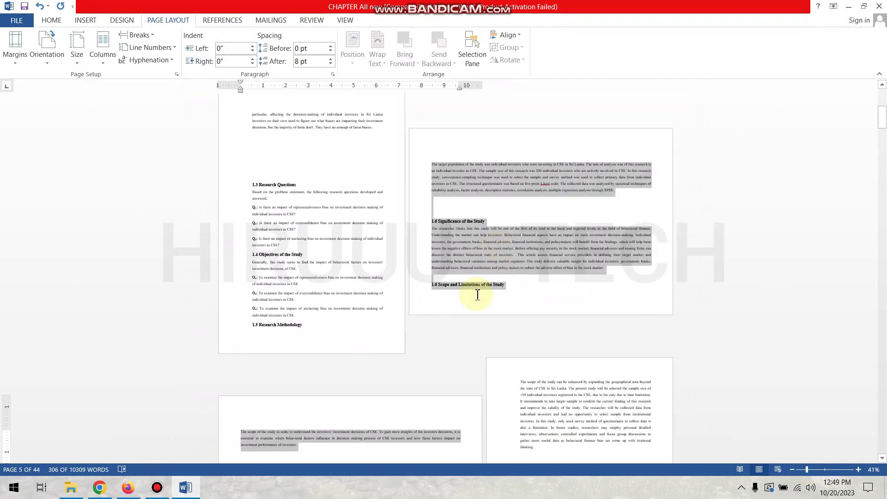
scroll(351, 376, "down", 2)
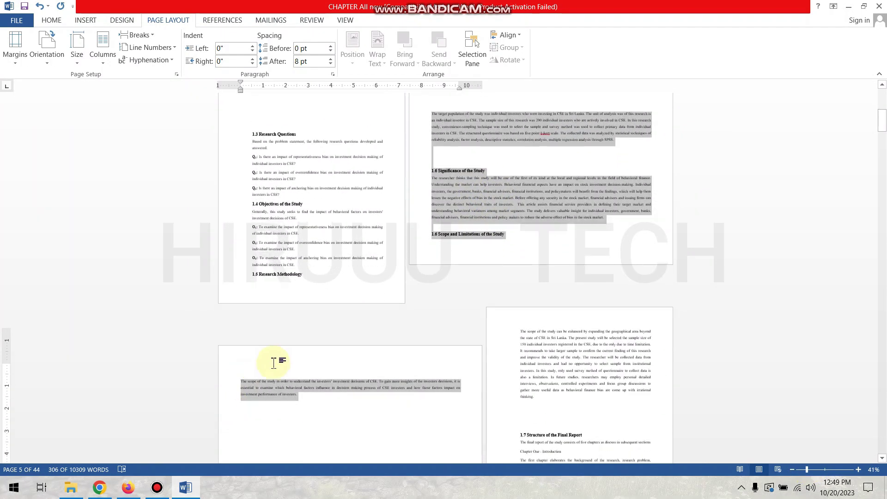
scroll(240, 314, "down", 2)
scroll(222, 278, "down", 1)
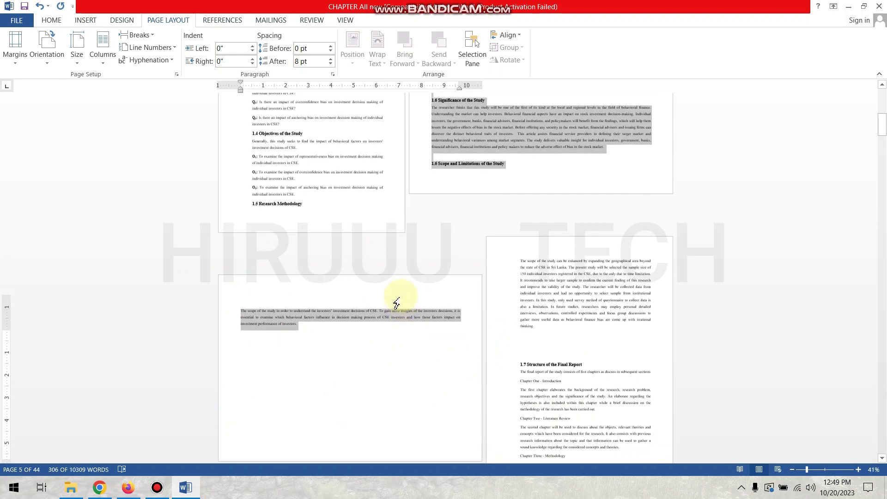
scroll(398, 298, "up", 3)
scroll(403, 291, "up", 1)
scroll(546, 317, "up", 1)
scroll(590, 293, "down", 2)
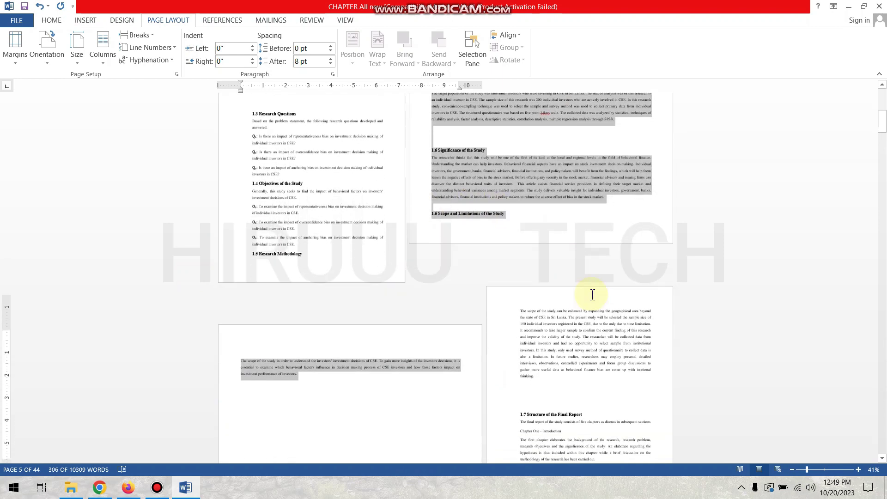
scroll(590, 293, "down", 1)
mouse_move(877, 125)
left_mouse_down()
mouse_move(882, 201)
mouse_move(883, 111)
mouse_move(877, 124)
left_mouse_up()
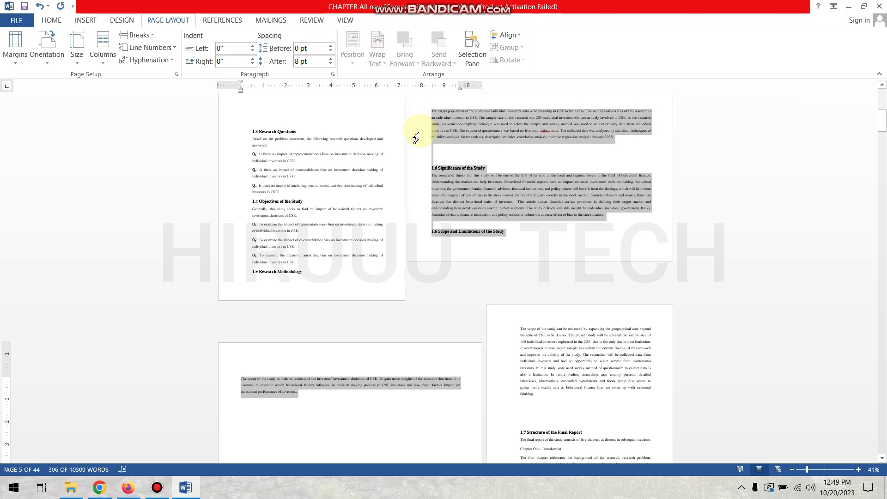
scroll(515, 255, "up", 1)
scroll(514, 255, "up", 2)
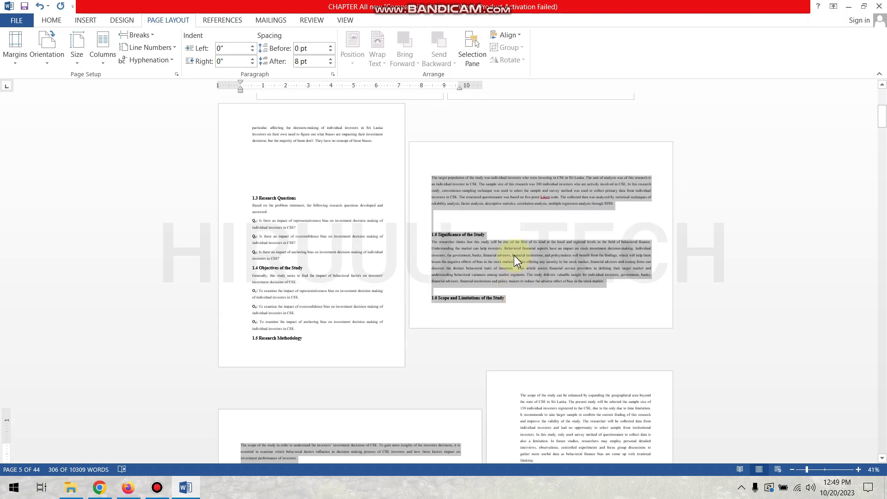
scroll(454, 303, "down", 1)
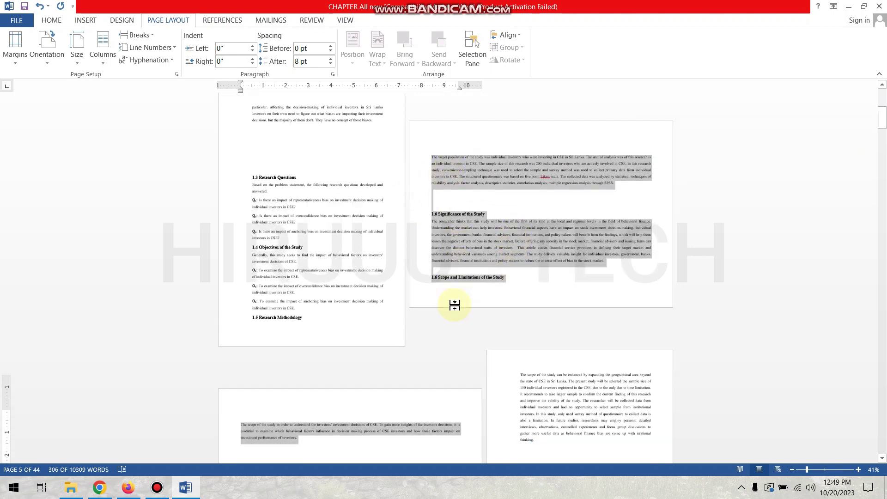
scroll(370, 356, "down", 1)
scroll(495, 419, "down", 1)
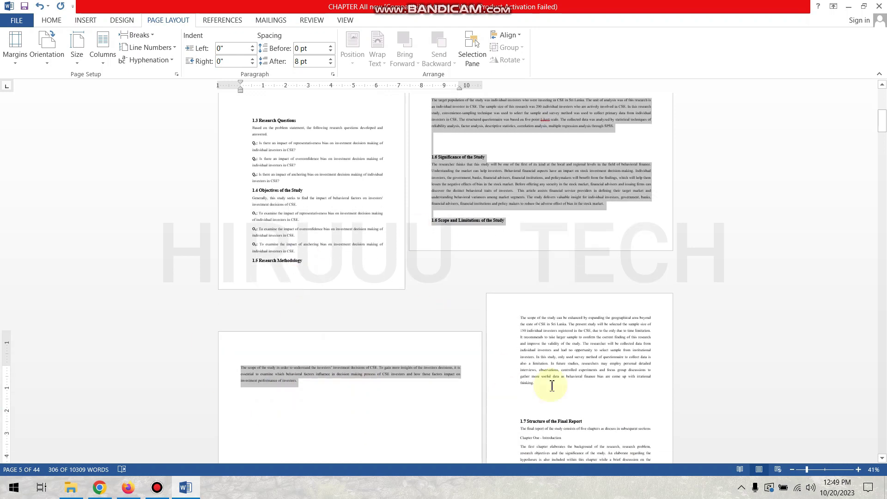
scroll(472, 343, "down", 1)
scroll(531, 362, "down", 2)
scroll(527, 359, "up", 4)
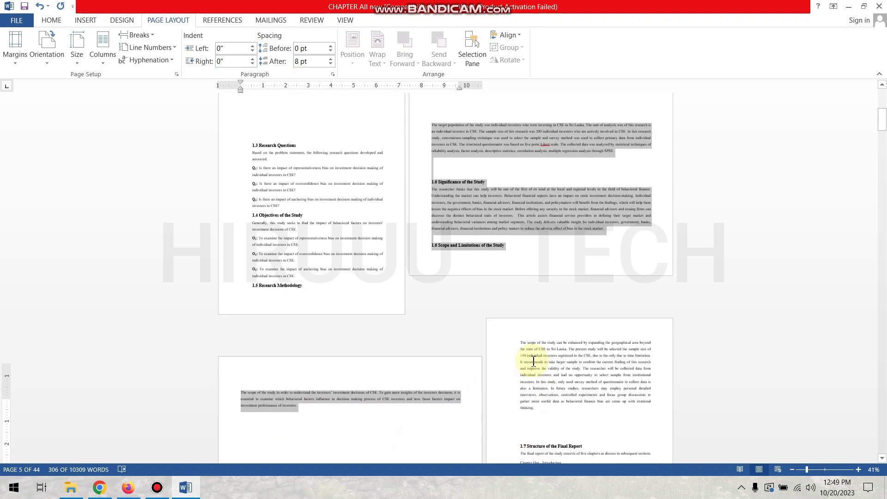
scroll(423, 329, "up", 1)
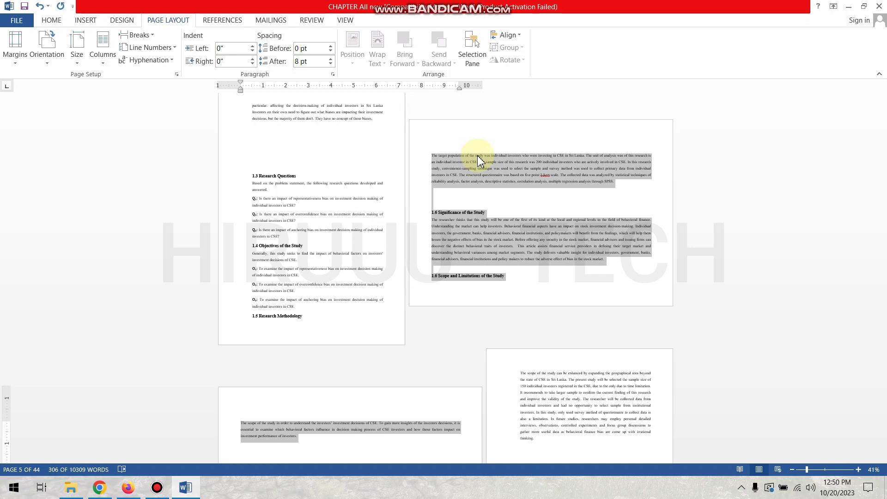
- Undo the landscape change, then add blank lines pushing 'The target population' past a blank page
left_click(509, 207)
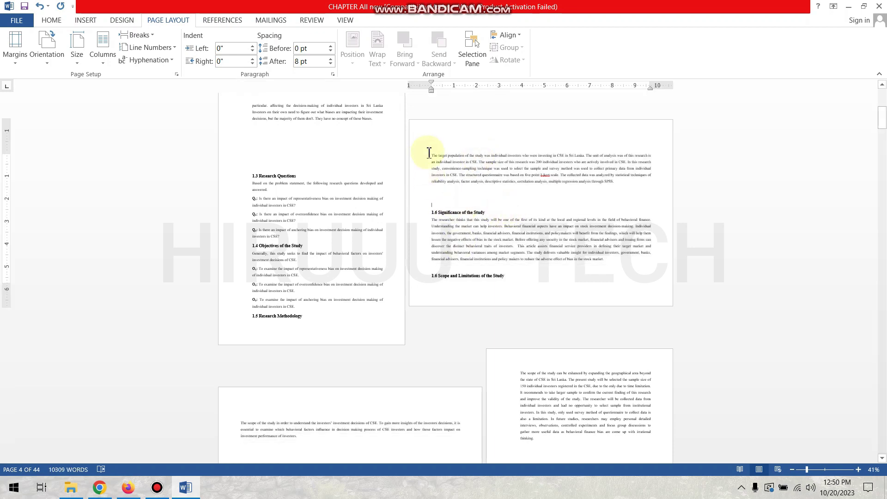
key("ctrl+z")
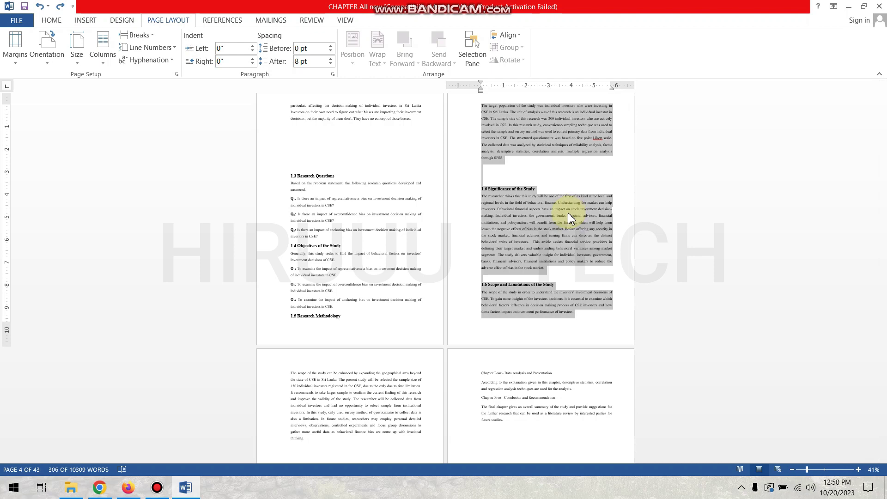
scroll(497, 220, "up", 1)
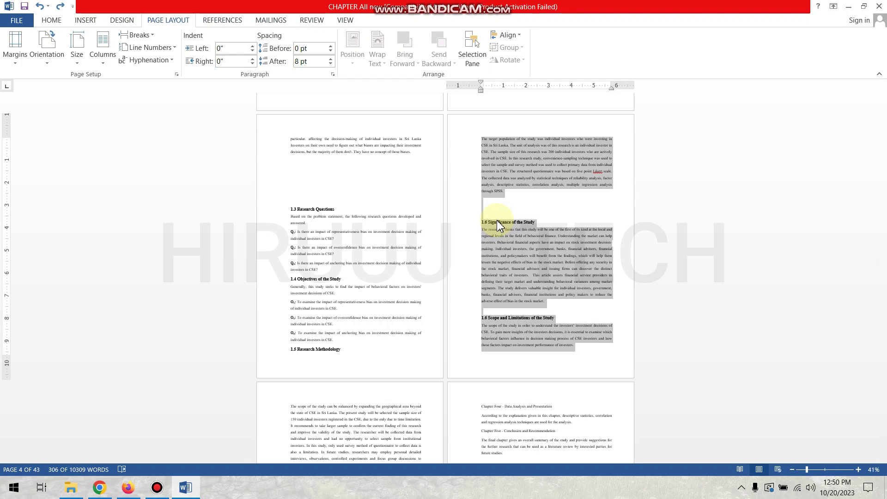
key("Left")
key("Return")
key("Return")
key("Return")
key("Return")
key("Return")
key("Return")
key("Return")
key("Return")
key("Return")
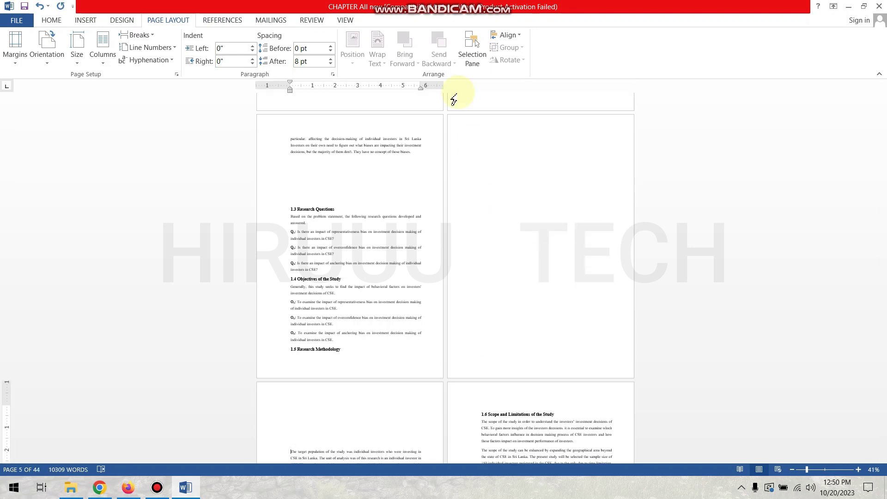
left_click(518, 196)
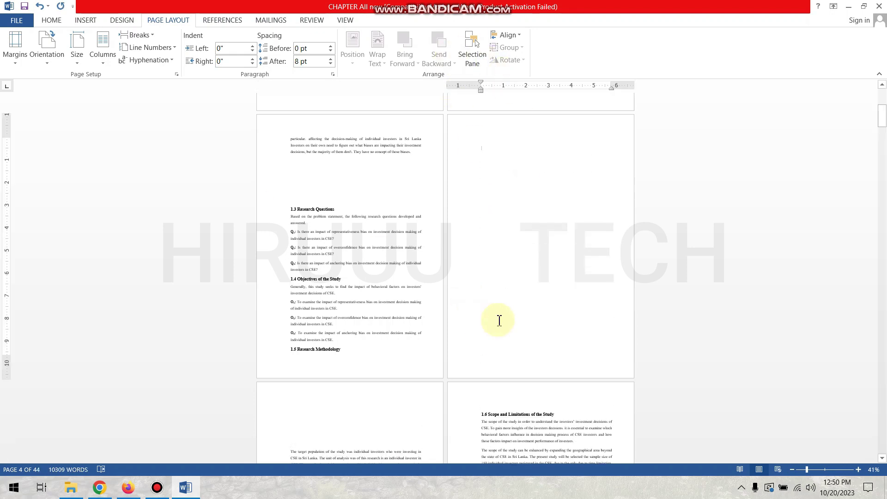
- Zoom to 60% and inspect pages 3–4, where a blank page follows 1.5 Research Methodology
left_click(858, 469)
left_click(858, 470)
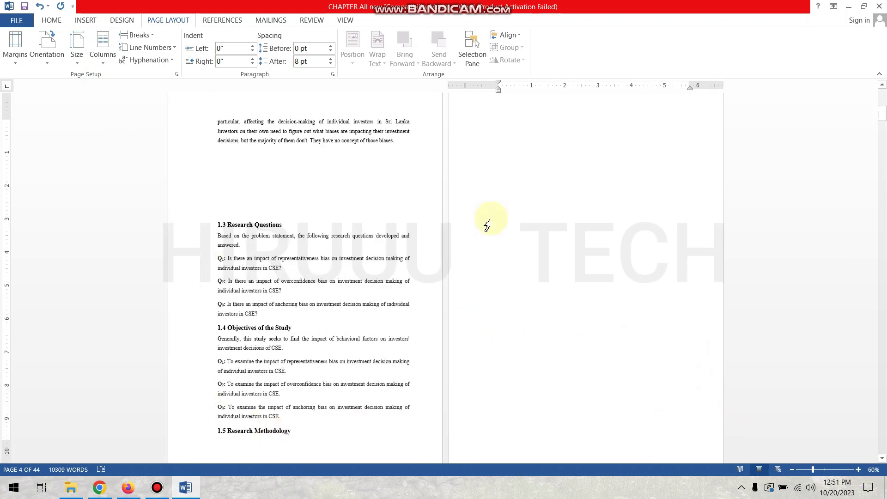
scroll(488, 225, "up", 3)
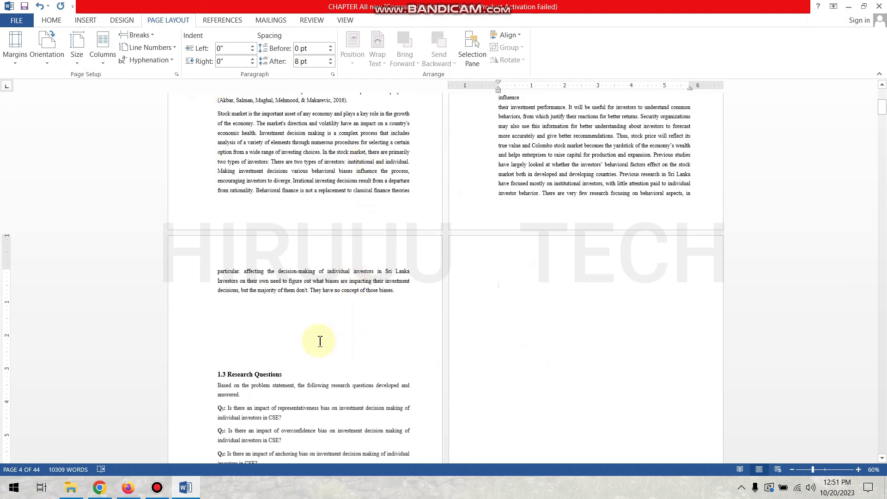
scroll(314, 328, "down", 2)
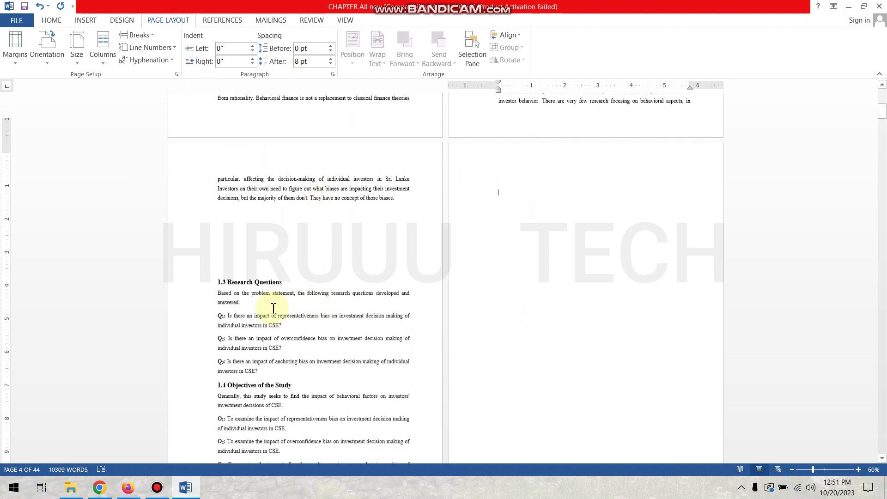
scroll(273, 308, "down", 2)
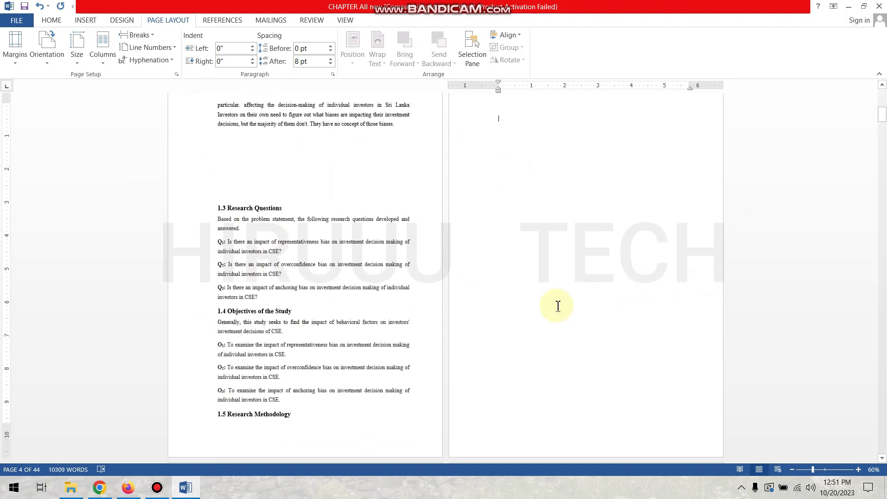
scroll(434, 321, "up", 1)
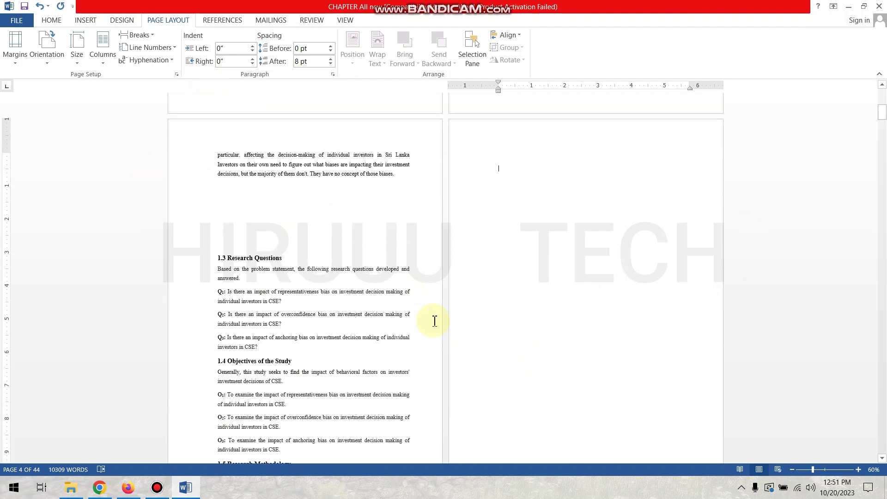
scroll(471, 241, "down", 2)
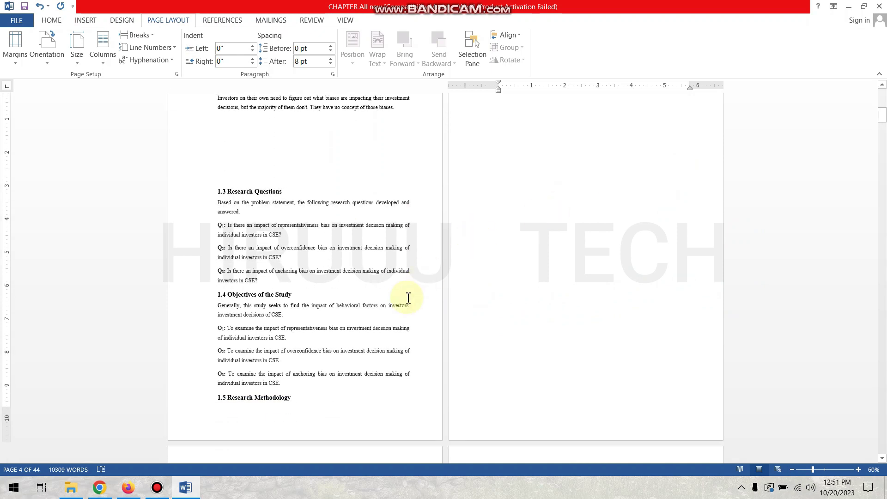
scroll(319, 372, "down", 1)
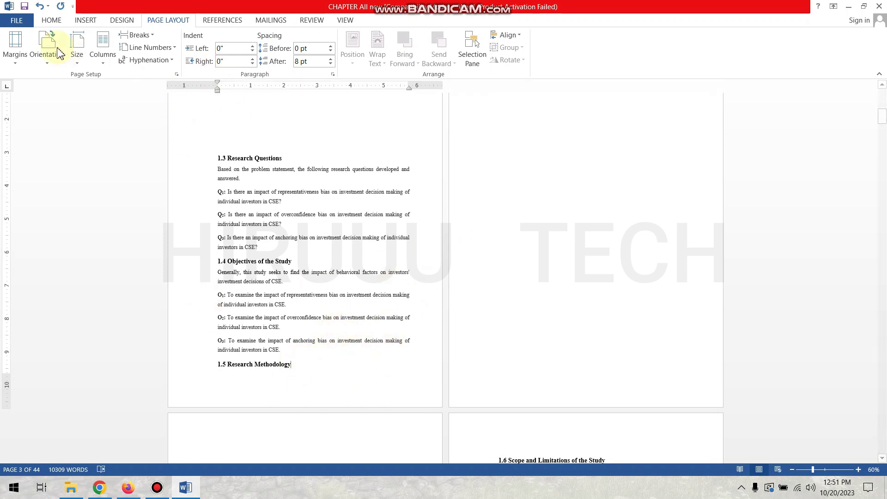
- Turn on Show/Hide ¶ and place the cursor at the end of 1.5 Research Methodology
left_click(52, 20)
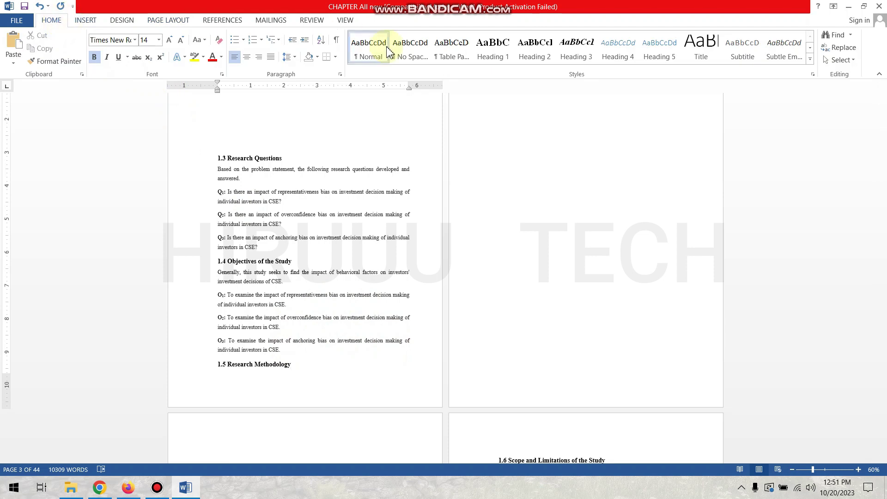
left_click(340, 44)
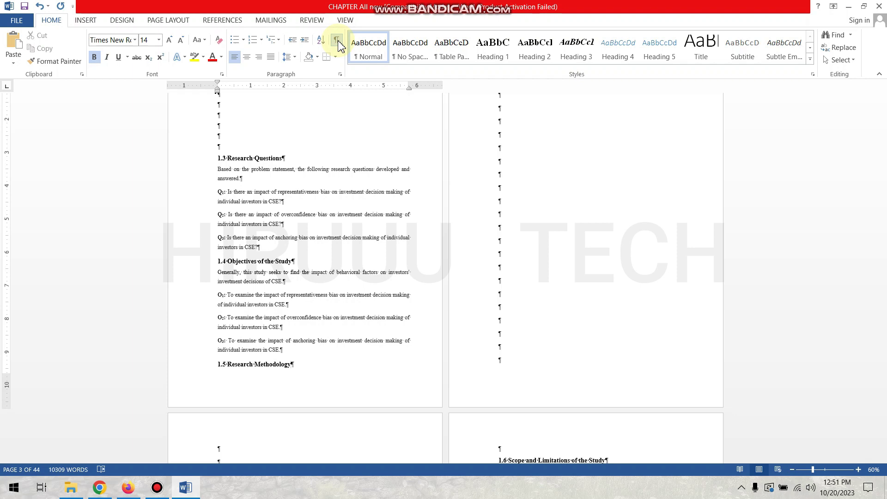
left_click(318, 371)
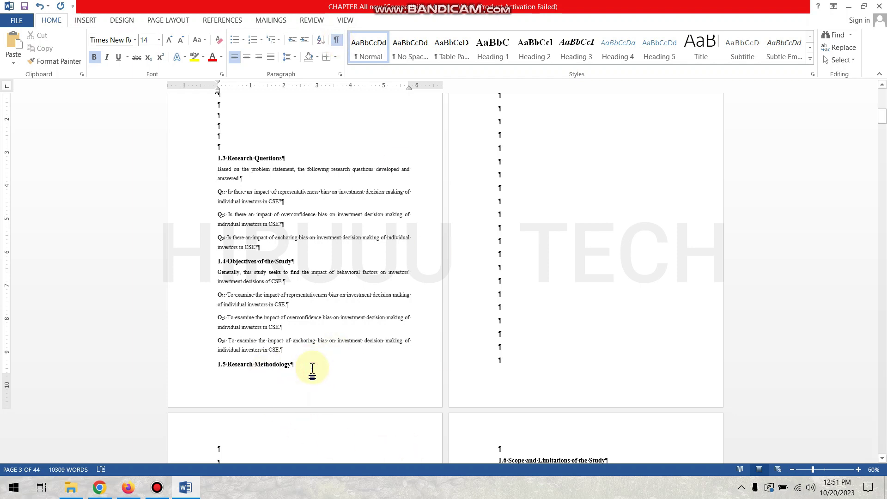
- Insert a Next Page section break after the 1.5 Research Methodology heading
left_click(174, 20)
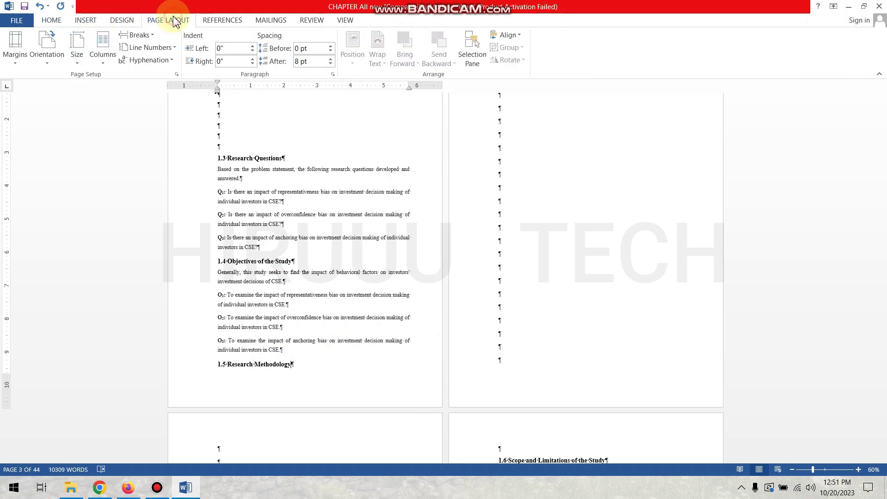
left_click(152, 36)
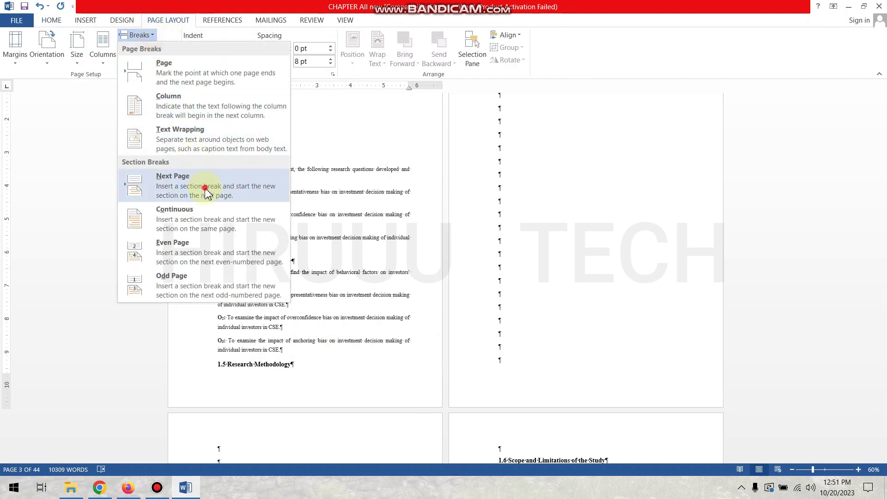
left_click(207, 193)
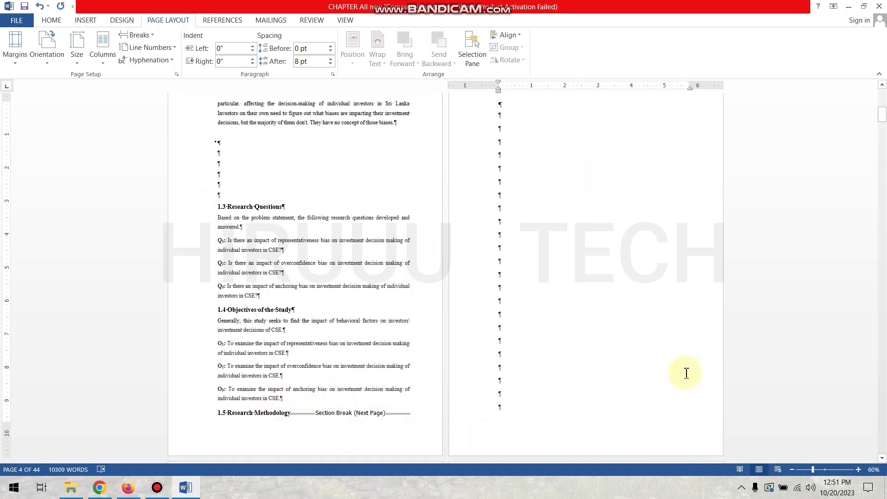
scroll(648, 397, "down", 5)
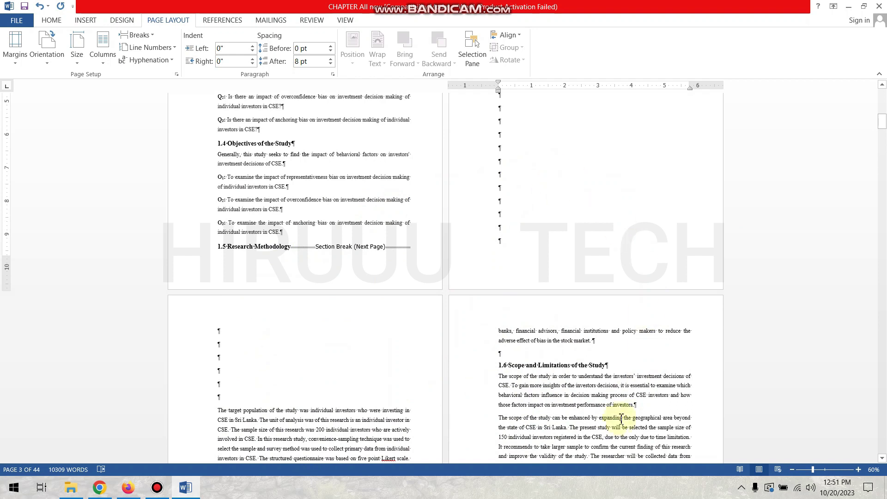
scroll(564, 295, "up", 2)
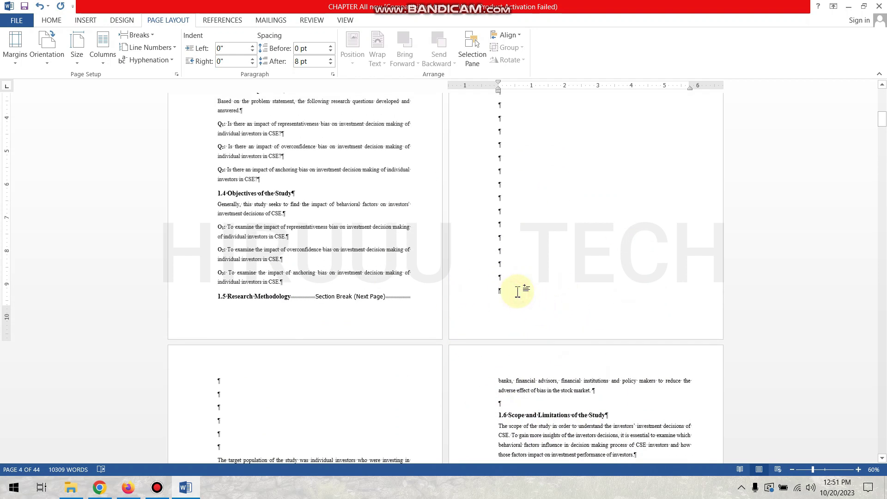
- Insert a second Next Page section break at the end of the blank page
left_click(136, 35)
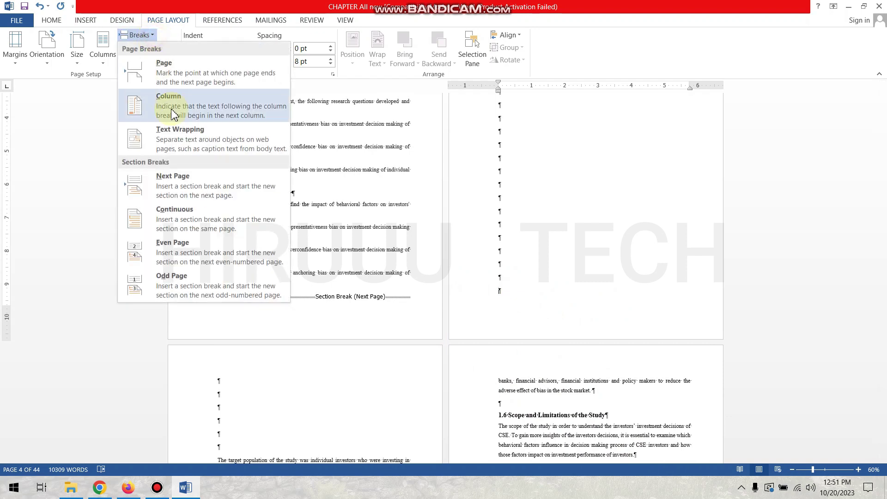
left_click(208, 187)
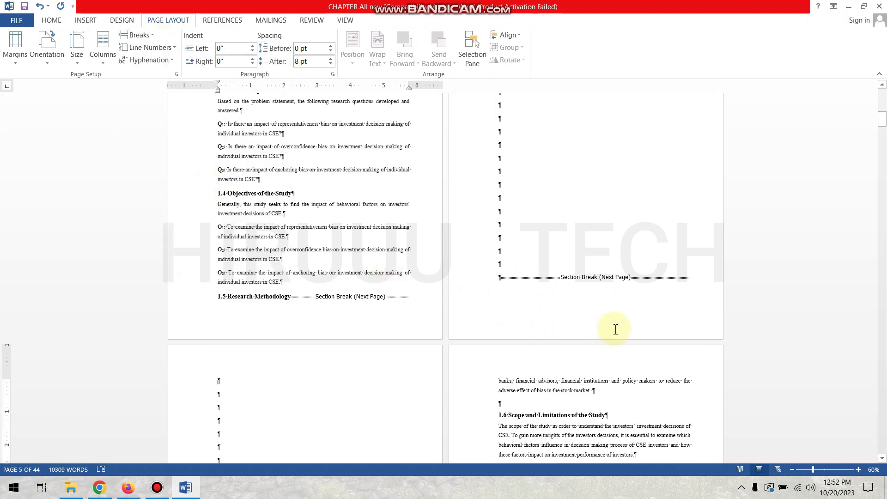
scroll(604, 335, "up", 1)
scroll(604, 338, "down", 2)
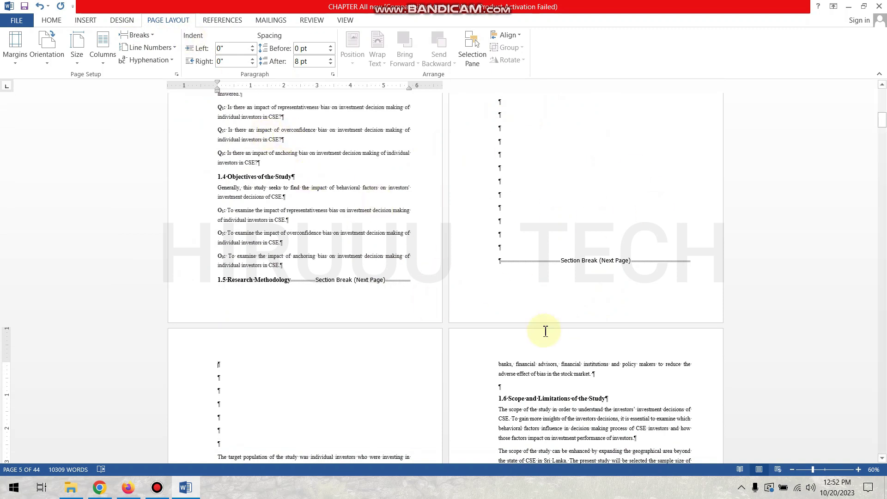
scroll(529, 374, "up", 1)
scroll(521, 319, "up", 4)
scroll(523, 318, "up", 2)
scroll(531, 258, "up", 3)
left_click(538, 200)
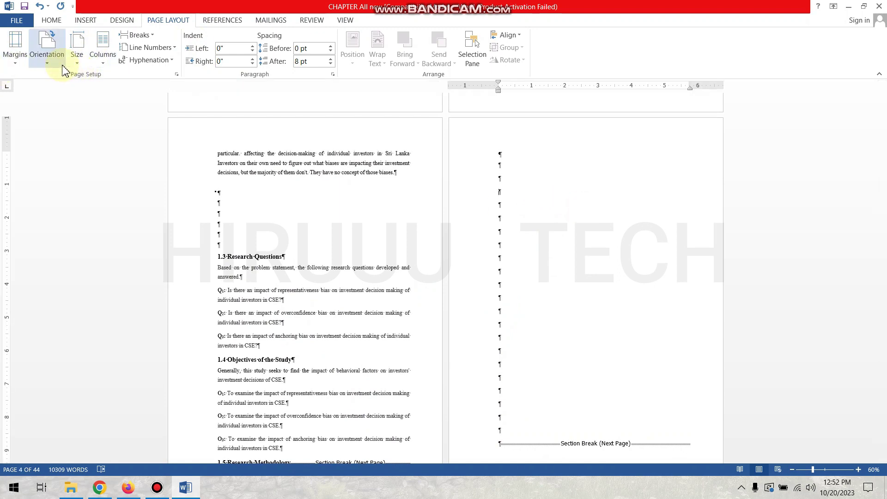
- Set the blank page's section to Landscape and confirm Page Setup applies it to This section
left_click(47, 51)
left_click(65, 108)
scroll(588, 330, "down", 2)
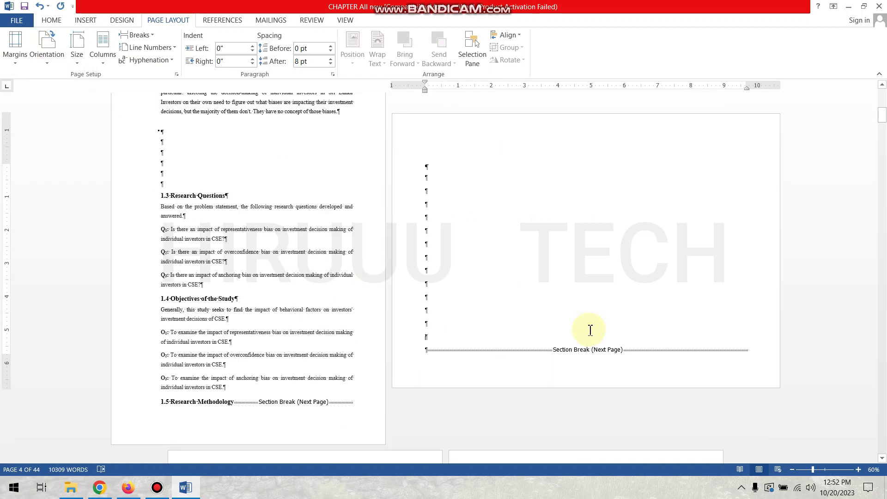
scroll(504, 276, "up", 1)
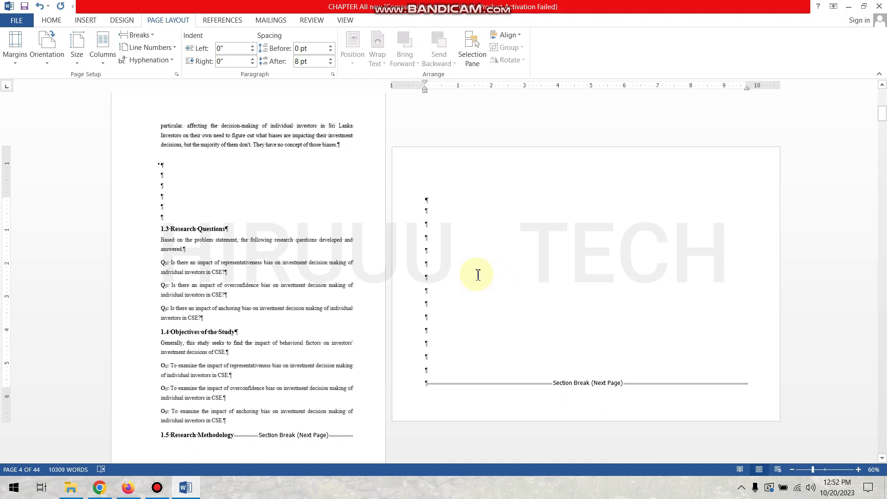
left_click(176, 75)
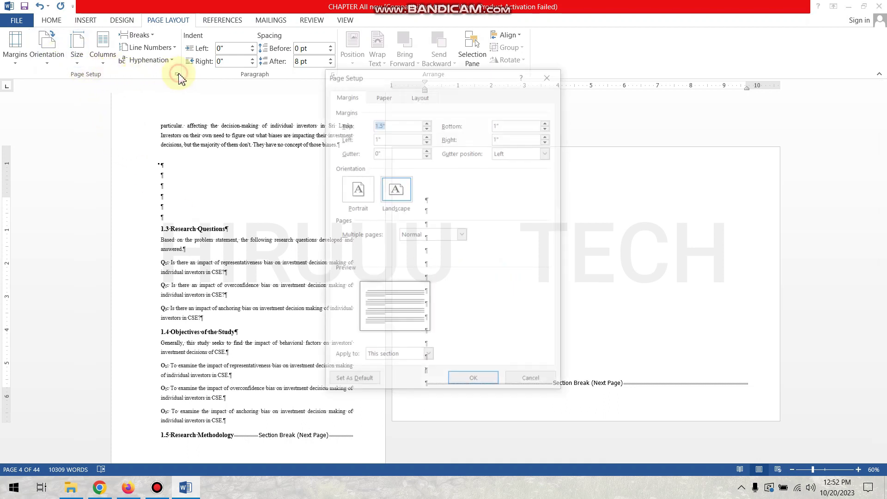
left_click(549, 82)
left_click(47, 51)
scroll(468, 227, "down", 3)
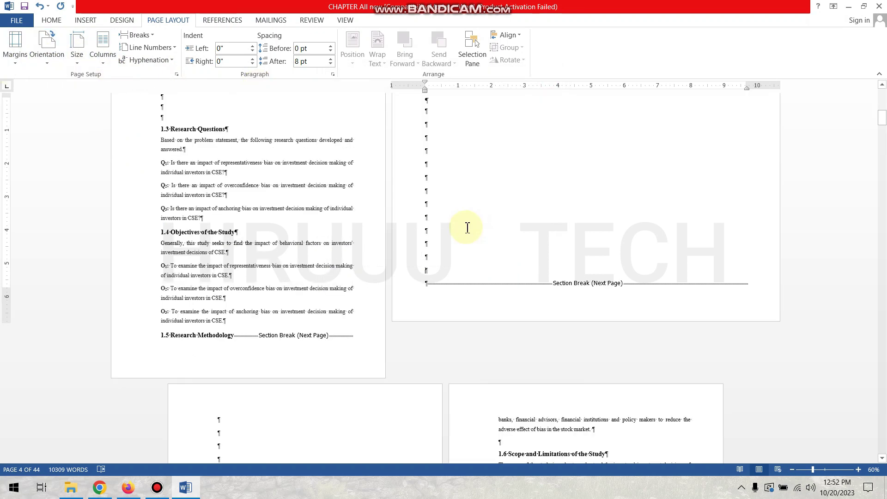
scroll(672, 291, "up", 1)
scroll(672, 291, "up", 1)
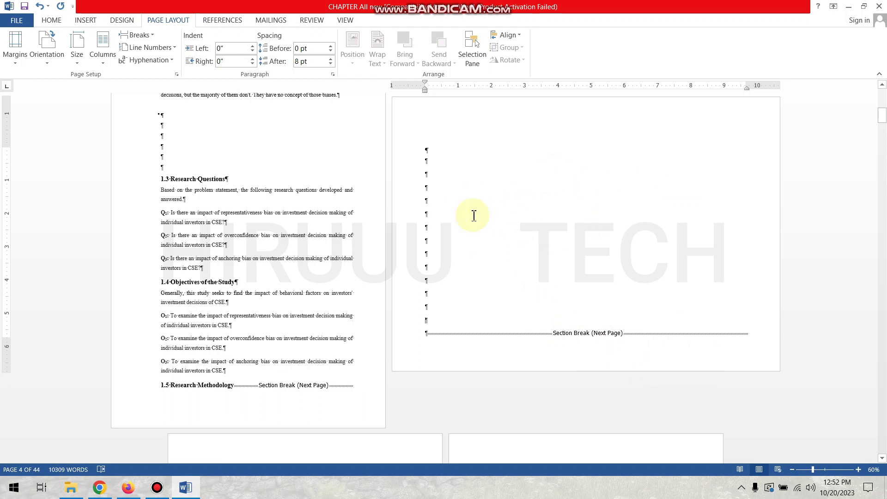
scroll(490, 185, "up", 1)
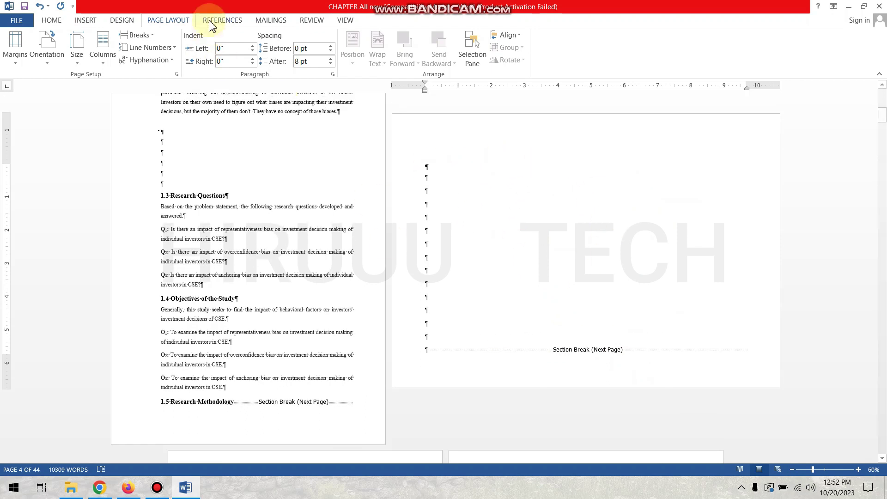
- Toggle the formatting marks and place the insertion point on the blank page after the first section break
left_click(50, 20)
left_click(338, 42)
left_click(337, 42)
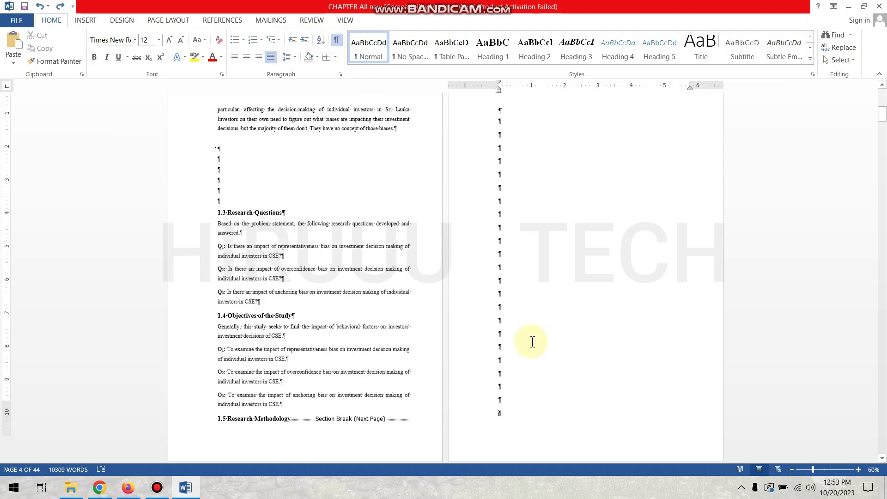
scroll(523, 344, "down", 3)
left_click_drag(288, 358, 379, 358)
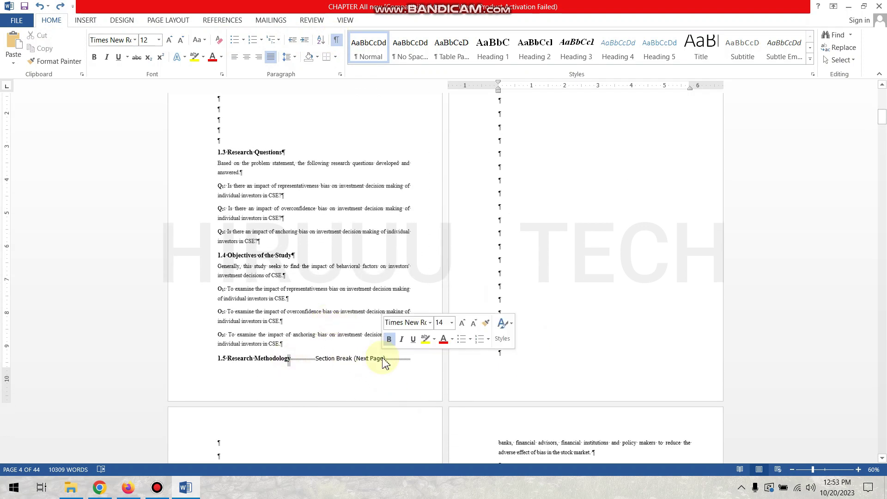
left_click(564, 240)
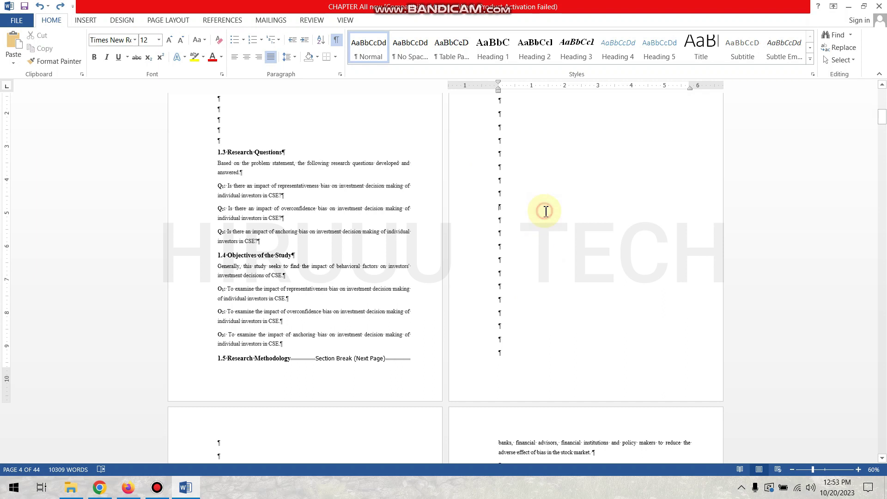
scroll(543, 210, "up", 2)
- Set the current section to Landscape, turning 1.6 Significance and following pages landscape (59 pages)
left_click(161, 23)
left_click(47, 48)
left_click(79, 110)
scroll(565, 313, "down", 3)
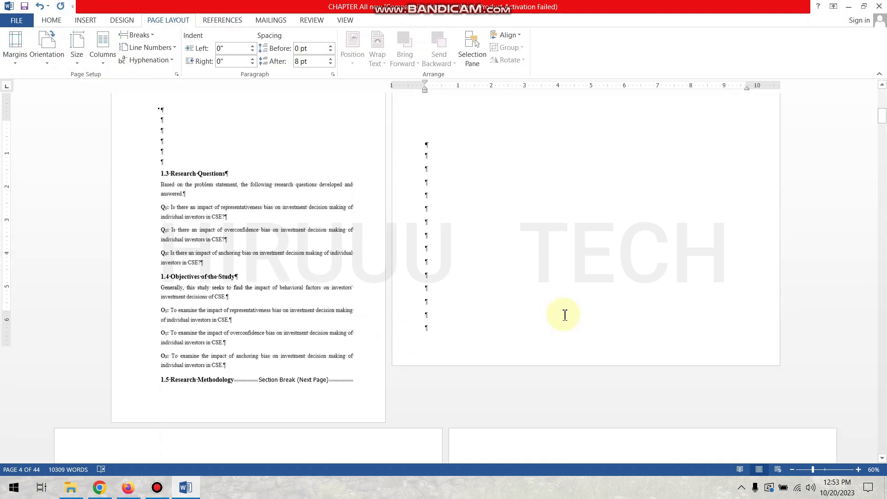
scroll(565, 313, "down", 5)
scroll(564, 313, "down", 3)
mouse_move(882, 126)
left_mouse_down()
mouse_move(885, 373)
mouse_move(883, 114)
left_mouse_up()
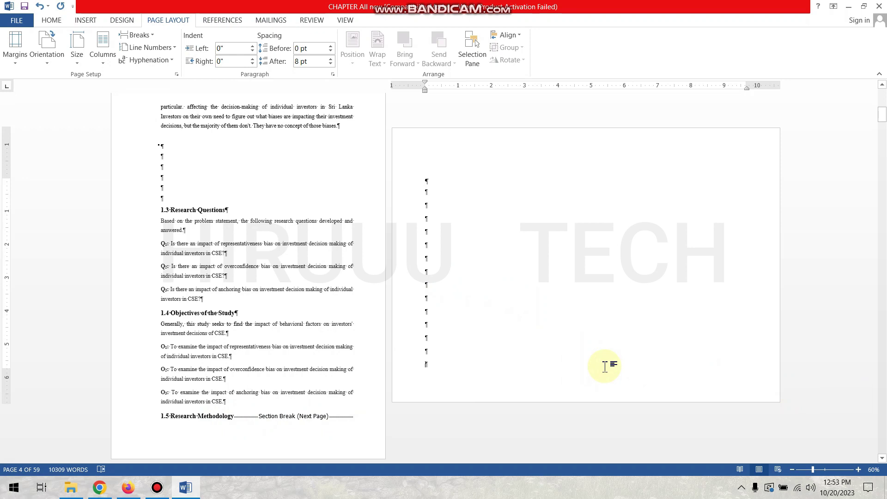